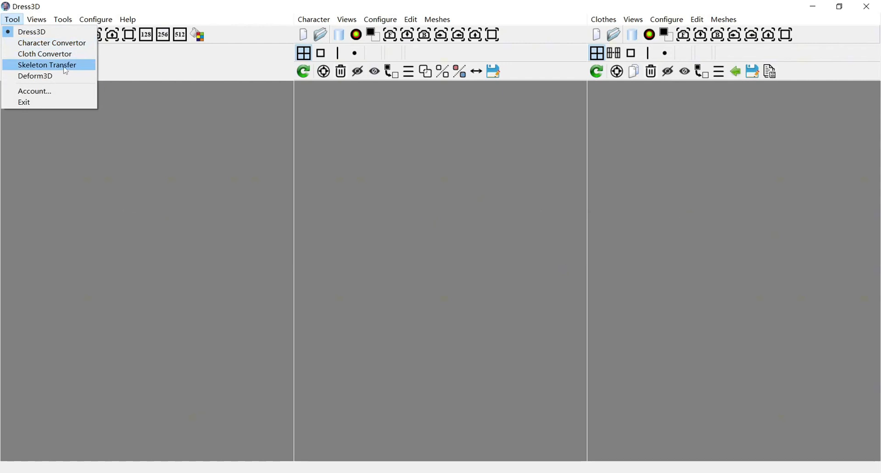
Switch to the Skeleton Transfer tool and open the default target character's skeleton for editing, keeping the character in view
{"action": "left_click", "coordinate": [66, 69]}
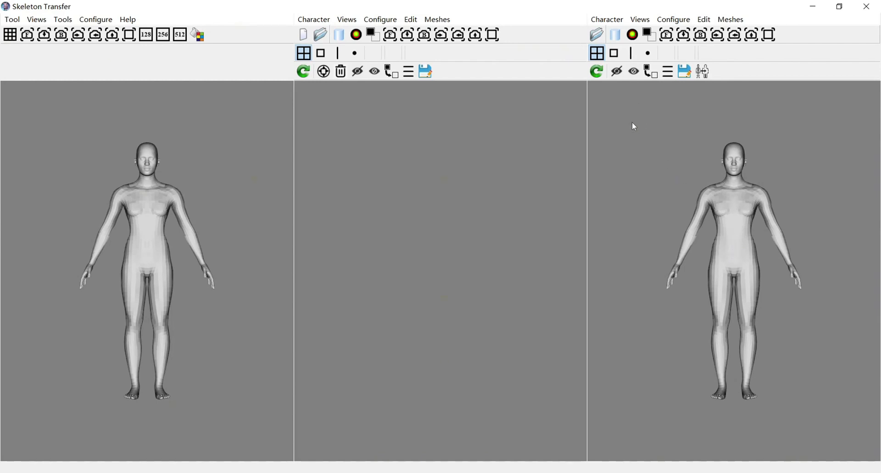
{"action": "left_click", "coordinate": [614, 54]}
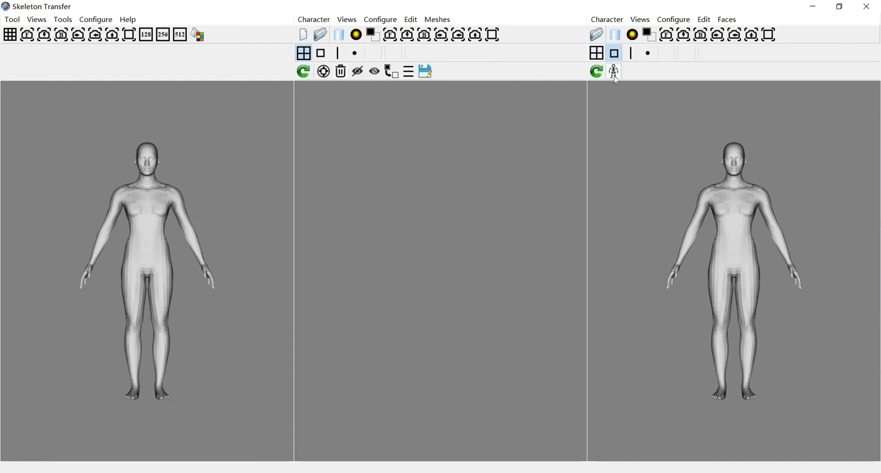
{"action": "left_click", "coordinate": [617, 72]}
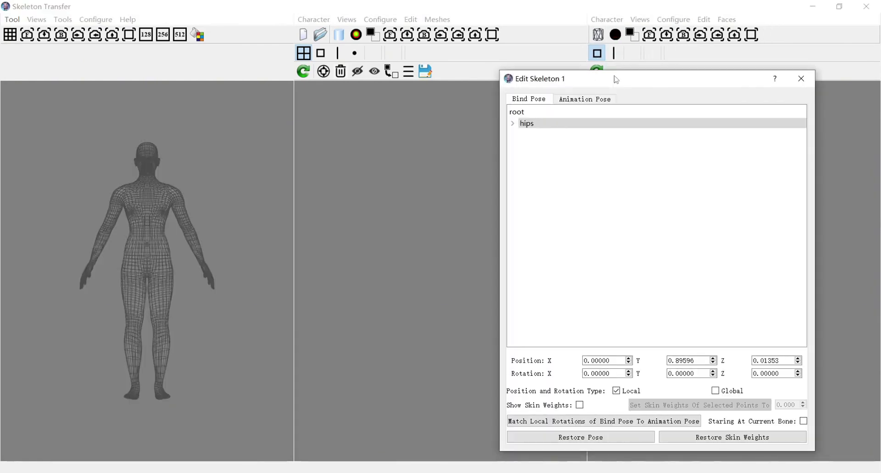
{"action": "left_click_drag", "start_coordinate": [613, 81], "coordinate": [332, 76]}
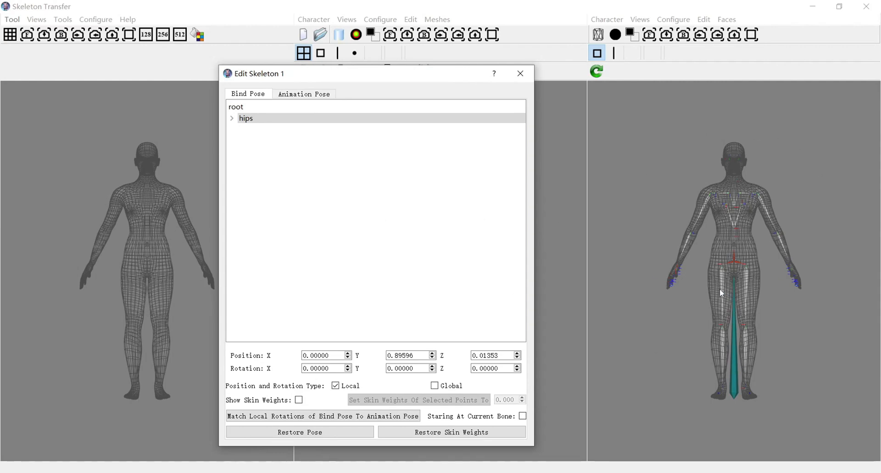
Examine the default skeleton's hips, spine and thigh_L bones, including the skin weights of thigh_L and hips, and close the skeleton editor
{"action": "left_click", "coordinate": [232, 119]}
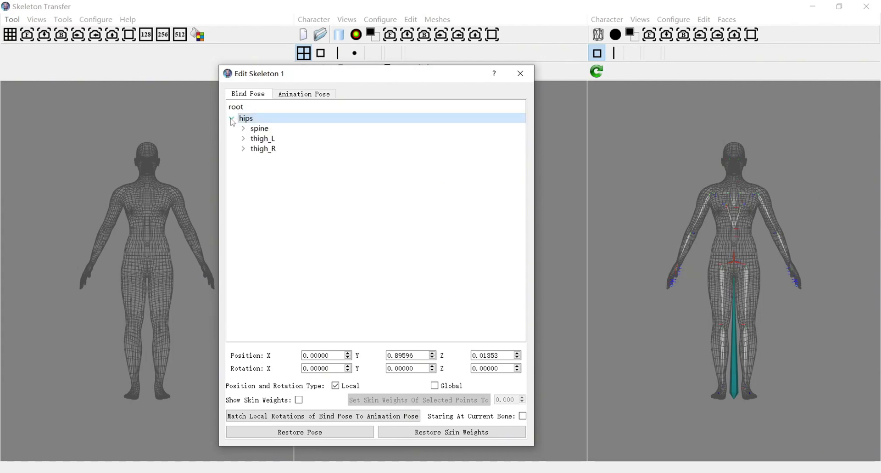
{"action": "left_click", "coordinate": [266, 130]}
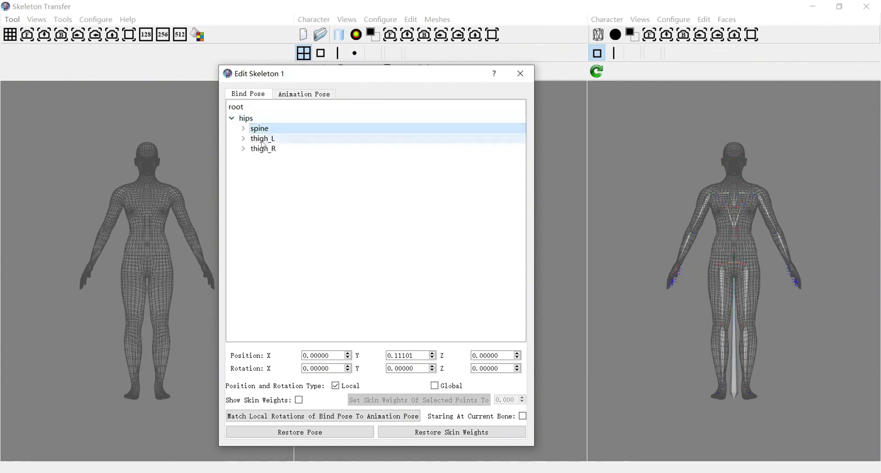
{"action": "double_click", "coordinate": [266, 131]}
{"action": "left_click", "coordinate": [267, 151]}
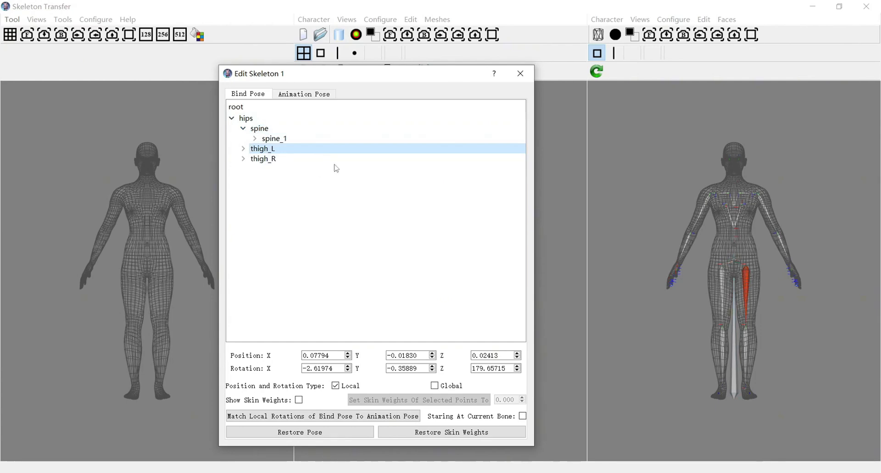
{"action": "left_click", "coordinate": [300, 401]}
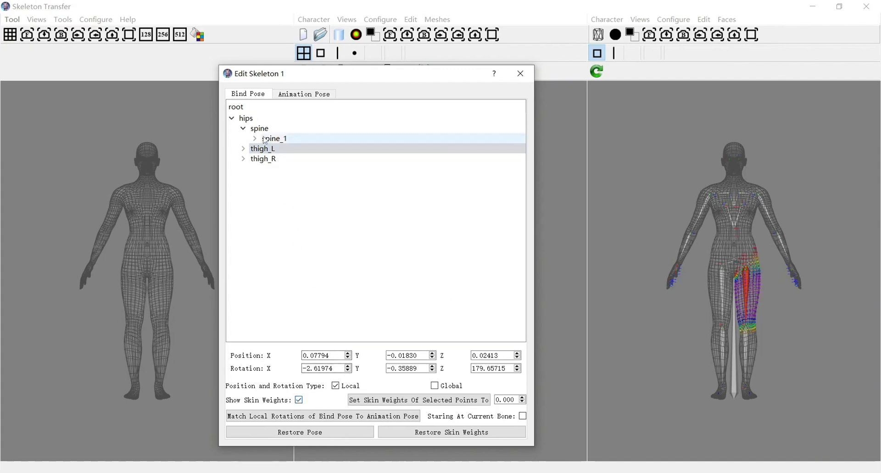
{"action": "left_click", "coordinate": [252, 123]}
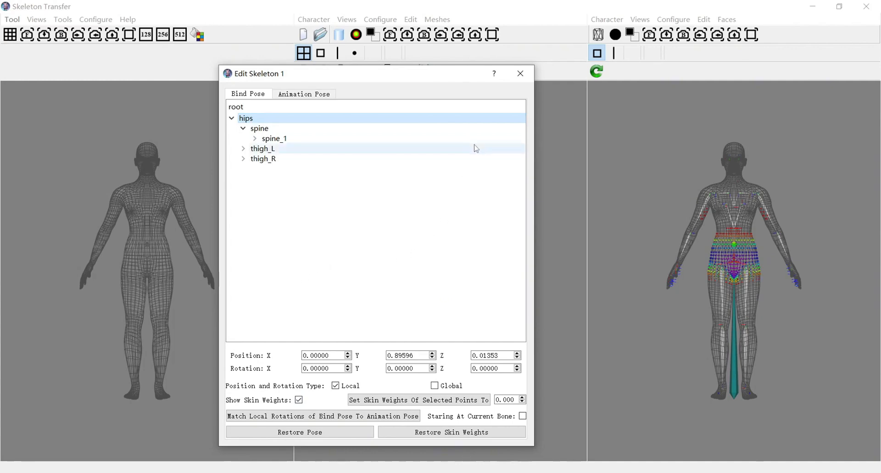
{"action": "left_click", "coordinate": [521, 74]}
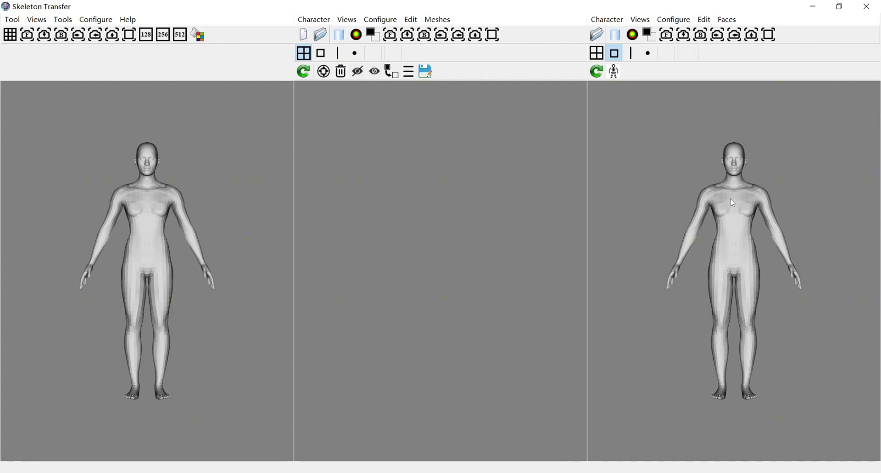
Load the character shape MD_Girl_Dress_0.as into the target scene
{"action": "left_click", "coordinate": [599, 35]}
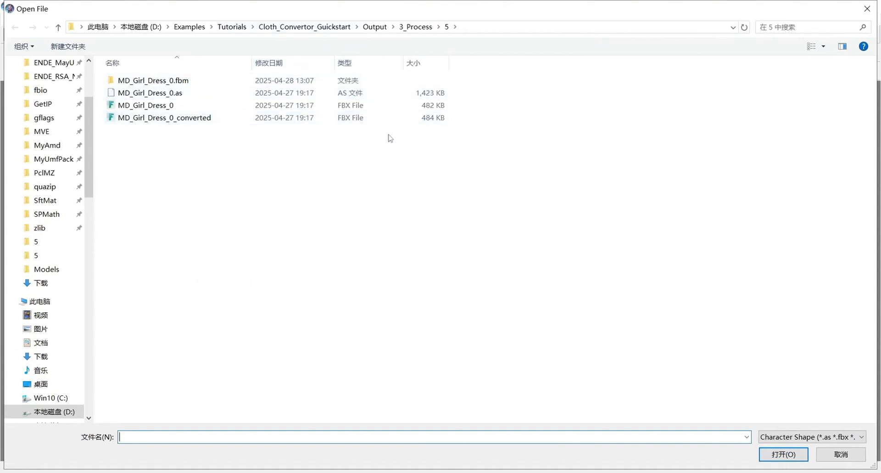
{"action": "left_click", "coordinate": [165, 96]}
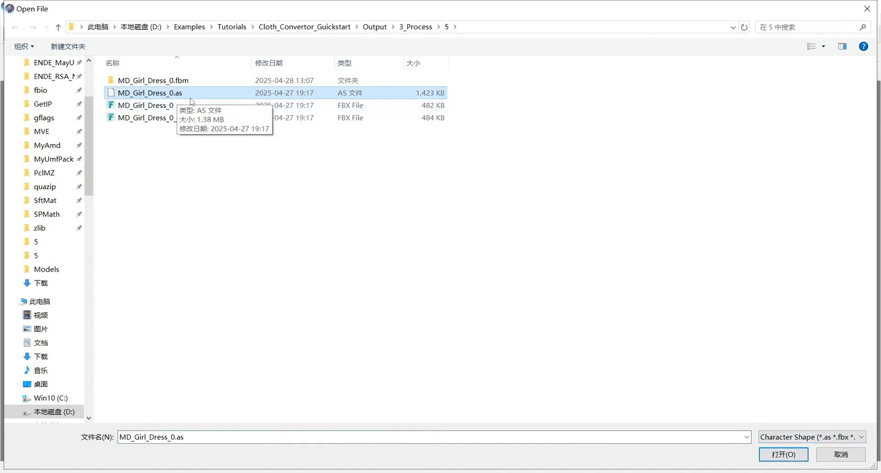
{"action": "left_click", "coordinate": [777, 455]}
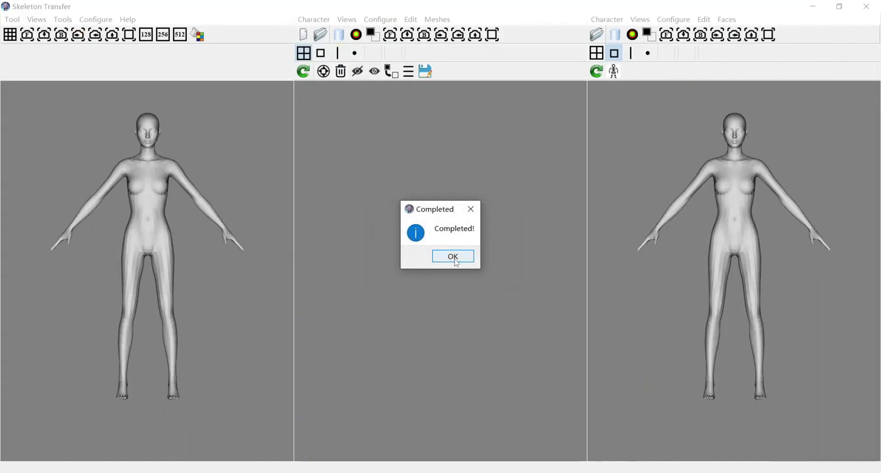
{"action": "left_click", "coordinate": [453, 257]}
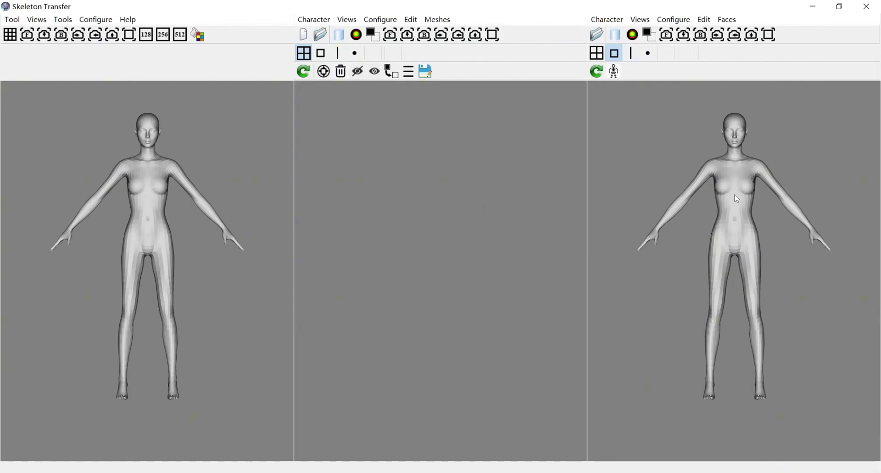
Examine how the default skeleton and the hips skin weights fit the loaded dress character, and close the skeleton editor
{"action": "left_click", "coordinate": [616, 72]}
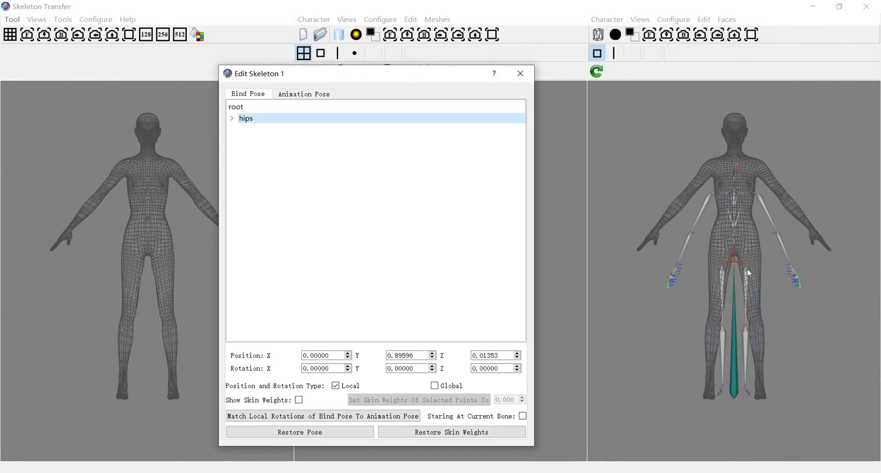
{"action": "left_click", "coordinate": [300, 401]}
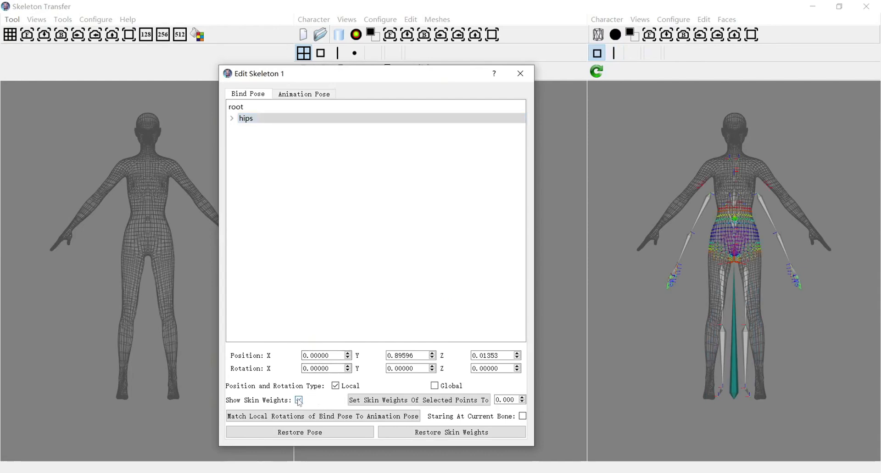
{"action": "left_click", "coordinate": [299, 400]}
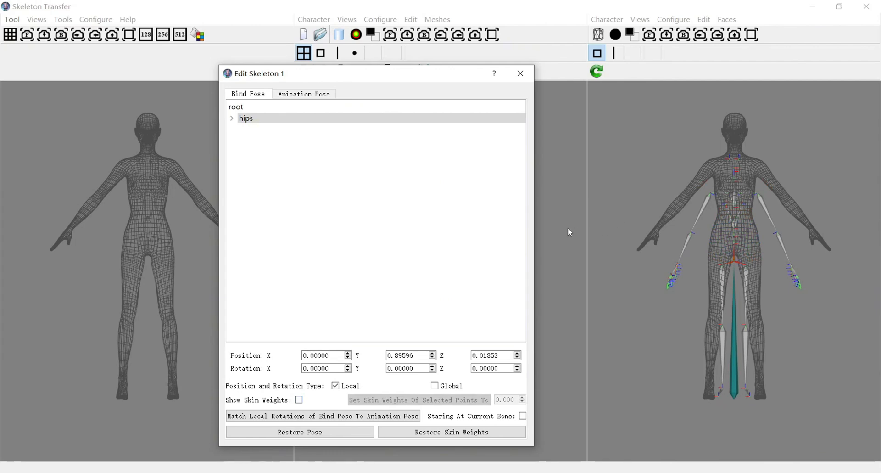
{"action": "left_click", "coordinate": [521, 74]}
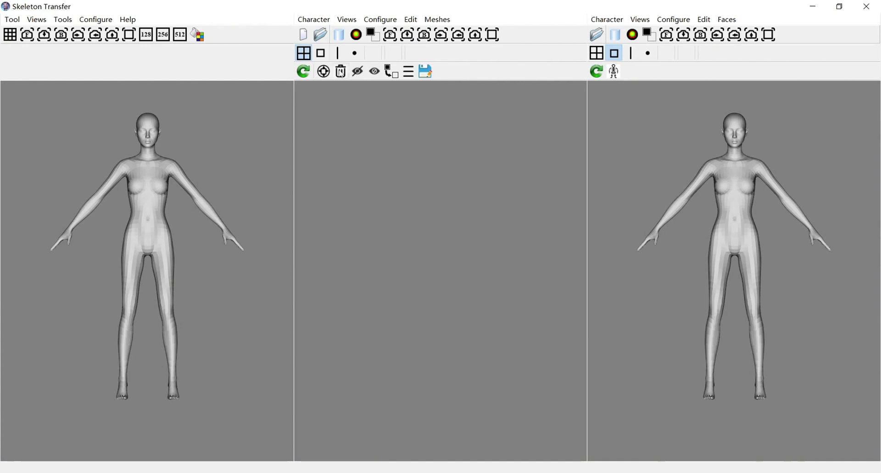
Load the character Kendra_f_m_n_ch_0.avt into the source character scene
{"action": "left_click", "coordinate": [322, 35]}
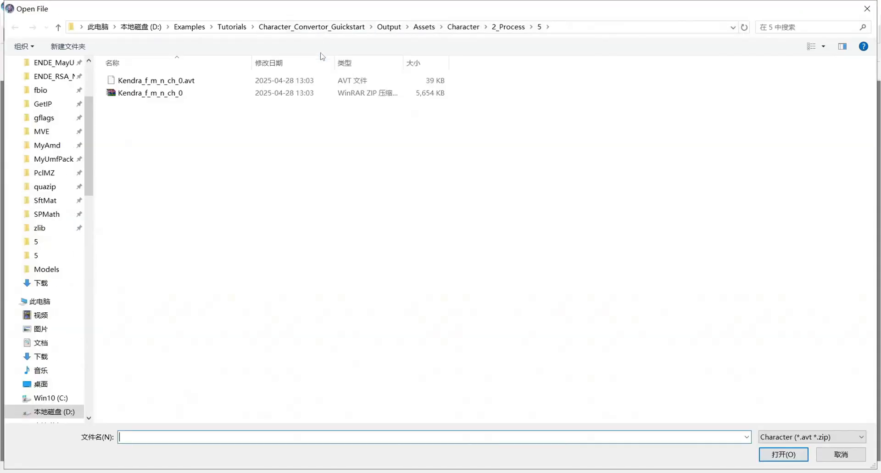
{"action": "left_click", "coordinate": [191, 85]}
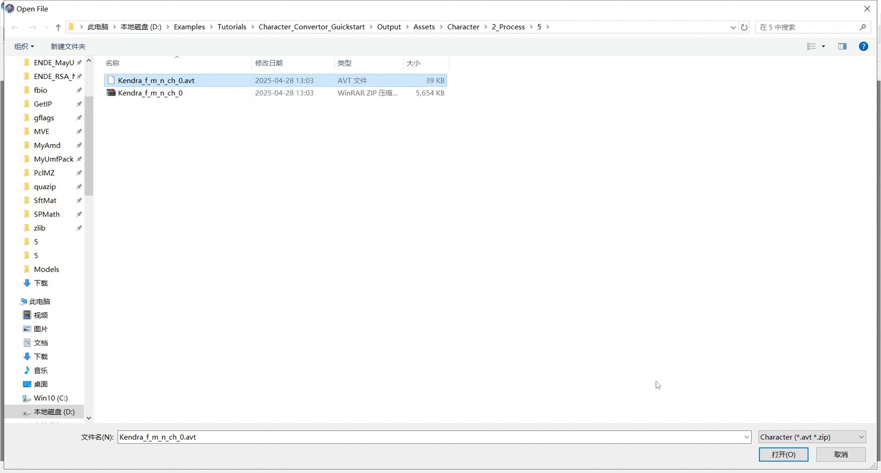
{"action": "left_click", "coordinate": [783, 454]}
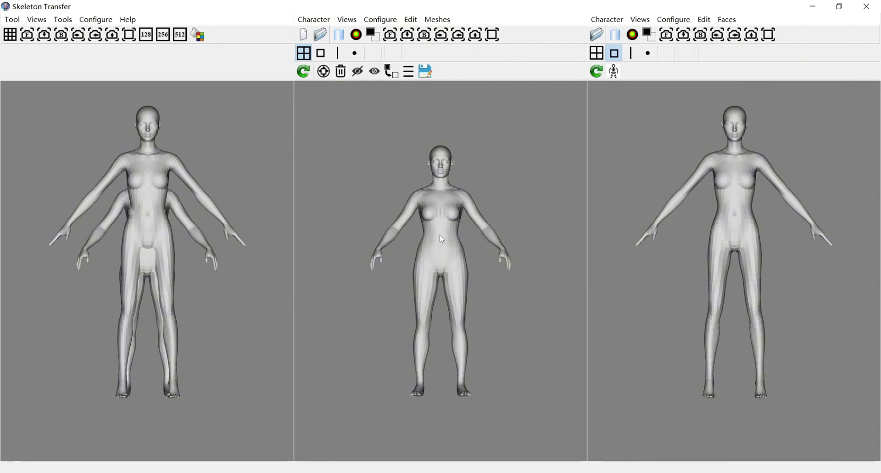
Examine the source character's skeleton, including the pelvis and thigh_r bones and the pelvis skin weights, and close the skeleton editor
{"action": "left_click", "coordinate": [323, 54]}
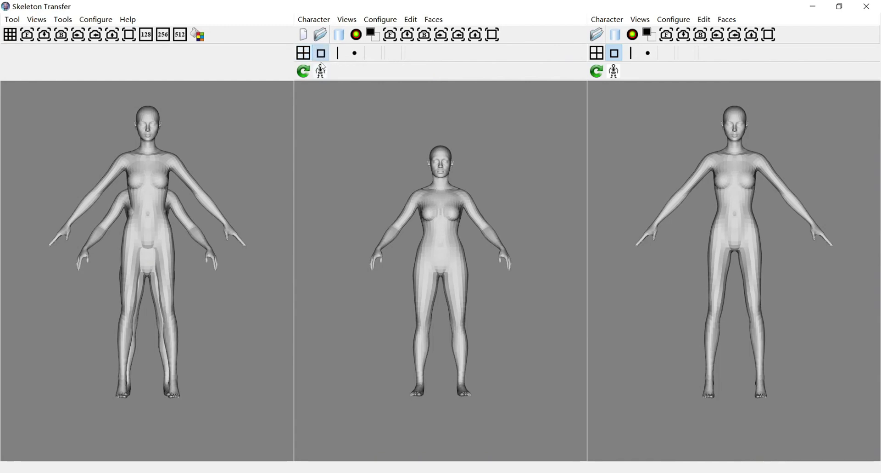
{"action": "left_click", "coordinate": [320, 73]}
{"action": "left_click", "coordinate": [322, 72]}
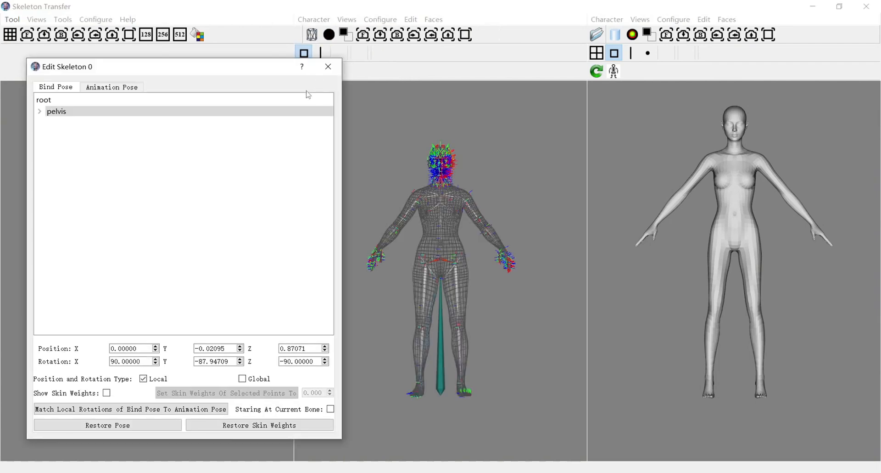
{"action": "left_click_drag", "start_coordinate": [189, 71], "coordinate": [196, 70]}
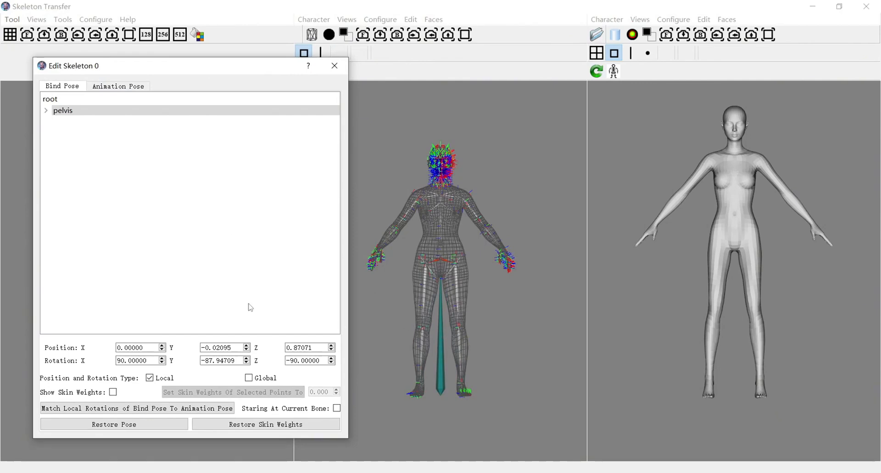
{"action": "left_click", "coordinate": [45, 113]}
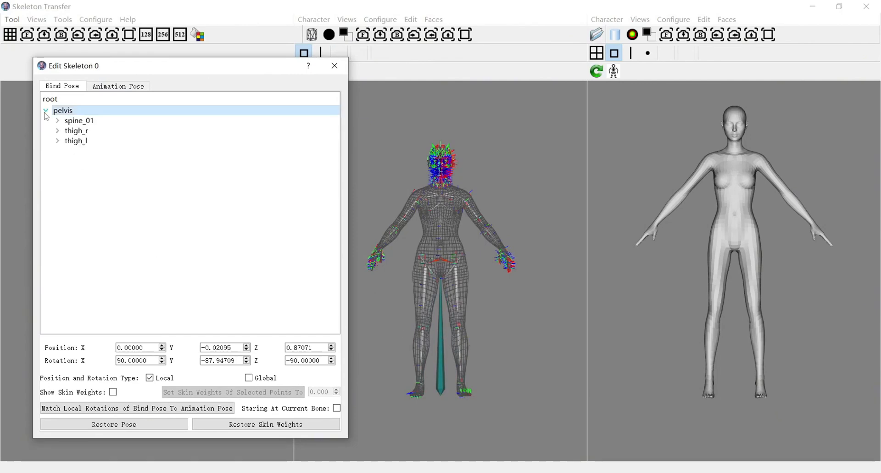
{"action": "left_click", "coordinate": [73, 132]}
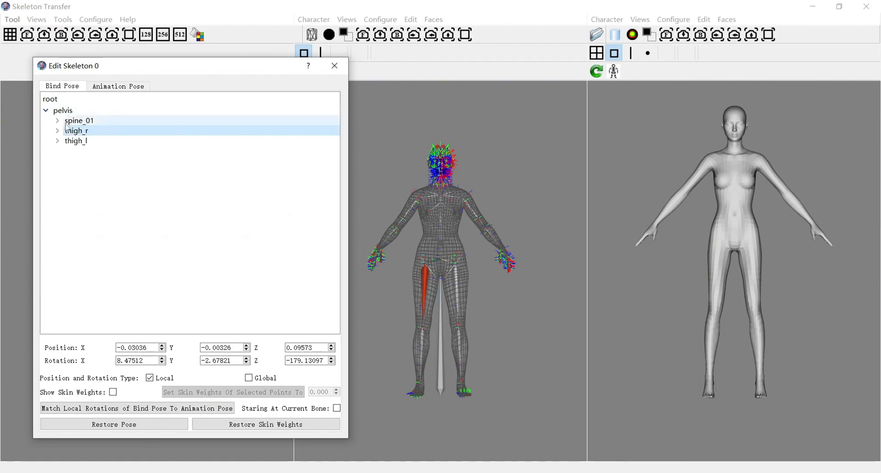
{"action": "left_click", "coordinate": [63, 113]}
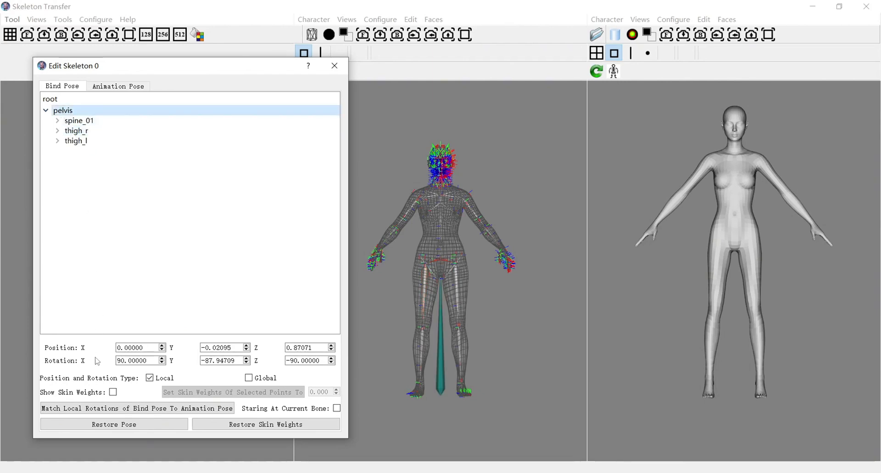
{"action": "left_click", "coordinate": [113, 392]}
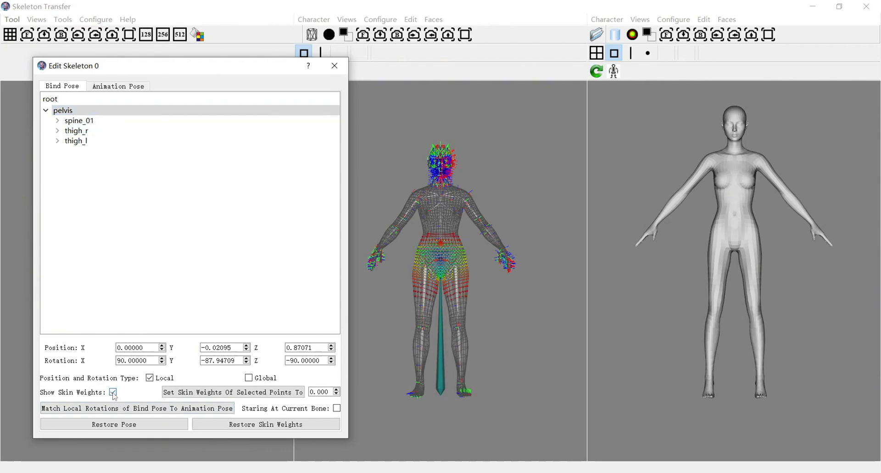
{"action": "left_click", "coordinate": [113, 392]}
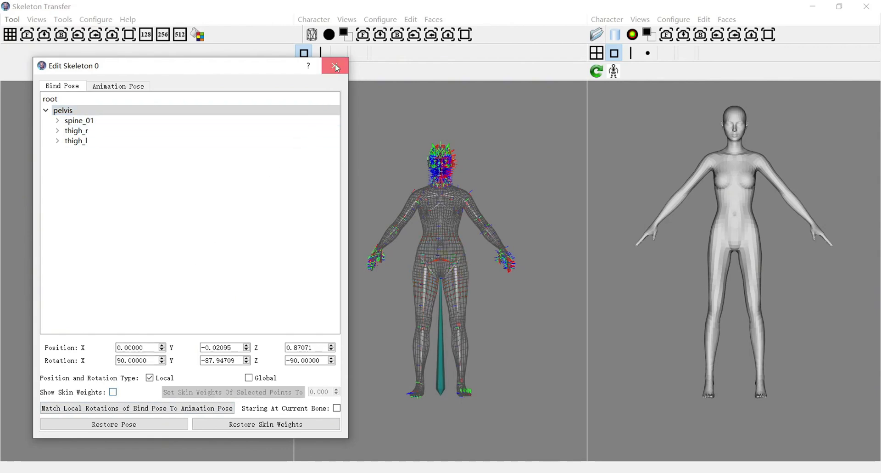
{"action": "left_click", "coordinate": [335, 64]}
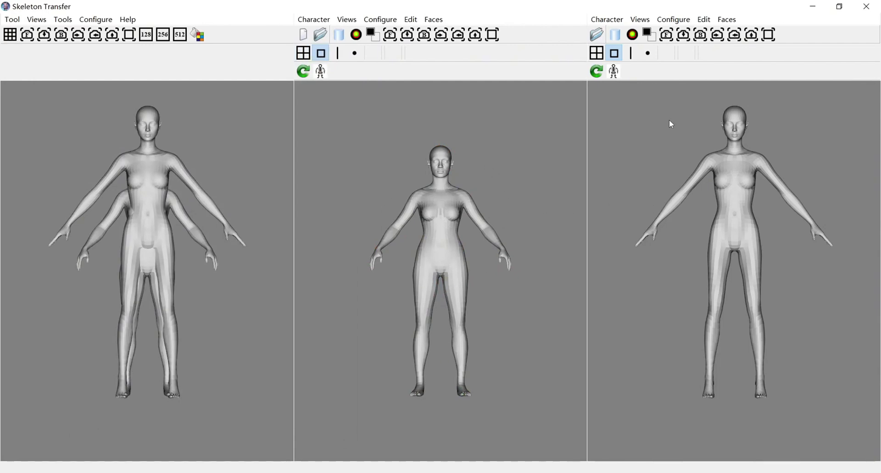
Transfer the skeleton from the character in the other scene to the target character
{"action": "left_click", "coordinate": [597, 54]}
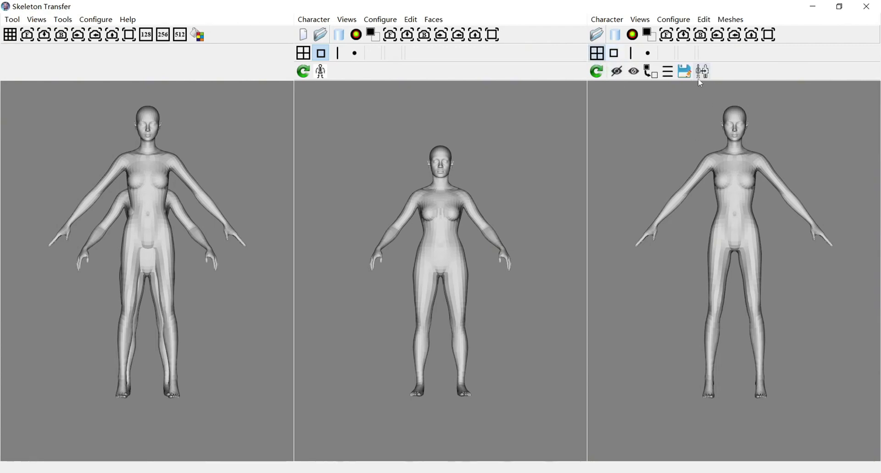
{"action": "left_click", "coordinate": [703, 72]}
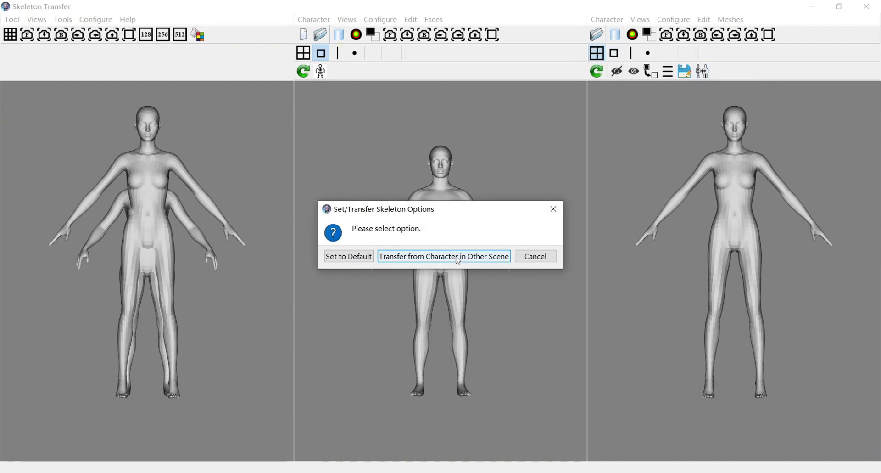
{"action": "left_click", "coordinate": [458, 258]}
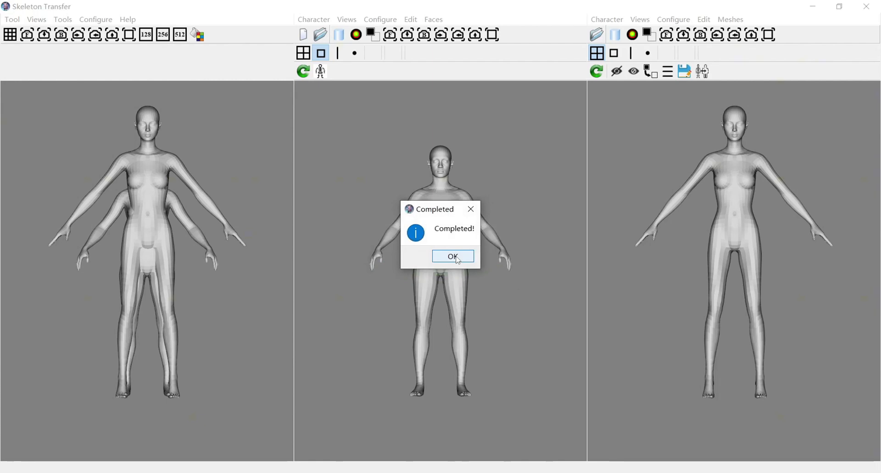
{"action": "left_click", "coordinate": [457, 259]}
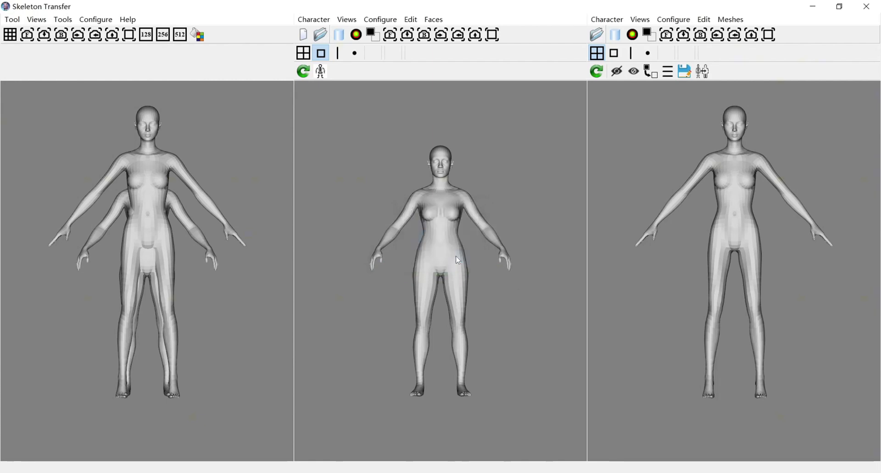
Examine the target character's transferred skeleton, checking the pelvis and spine_01 skin weights and comparing the bind pose with the animation pose
{"action": "left_click", "coordinate": [616, 54]}
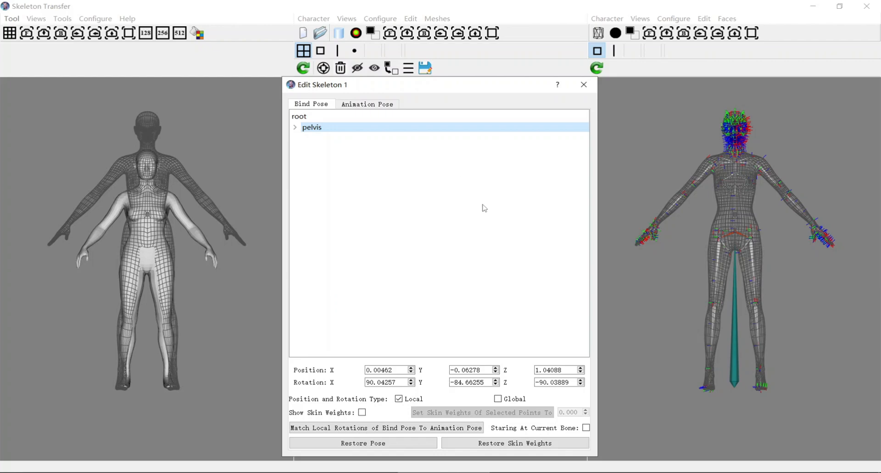
{"action": "left_click", "coordinate": [295, 127]}
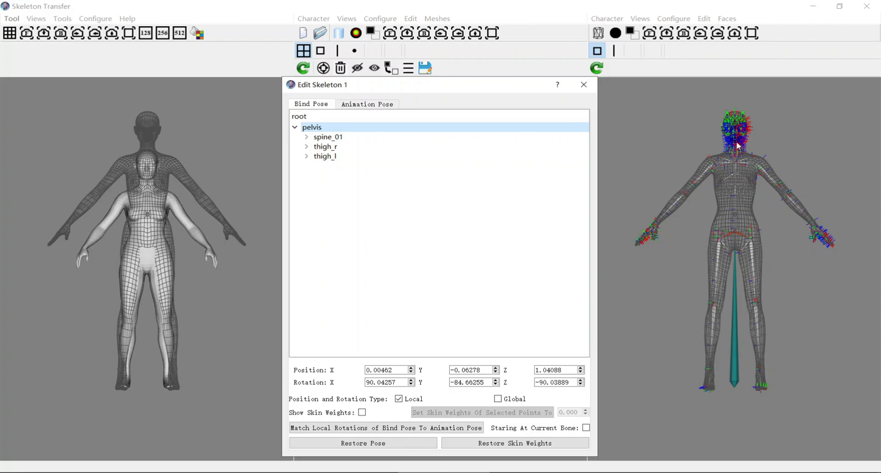
{"action": "left_click", "coordinate": [363, 412]}
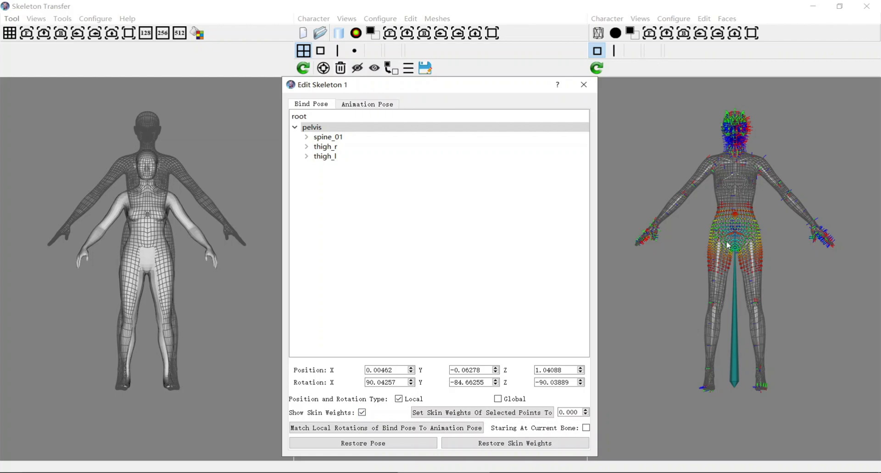
{"action": "left_click", "coordinate": [334, 137]}
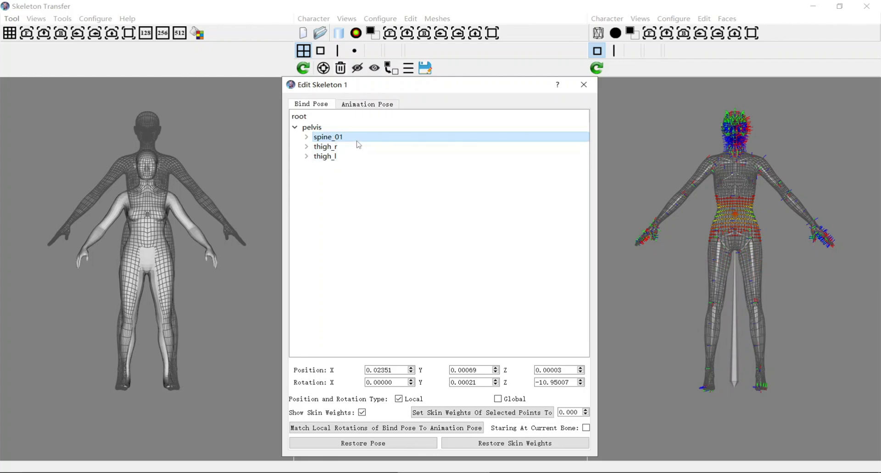
{"action": "left_click", "coordinate": [375, 107]}
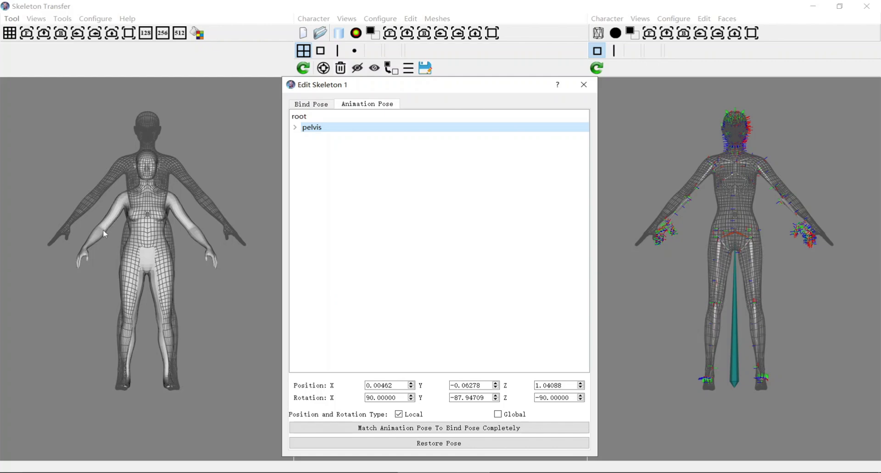
{"action": "left_click", "coordinate": [311, 105]}
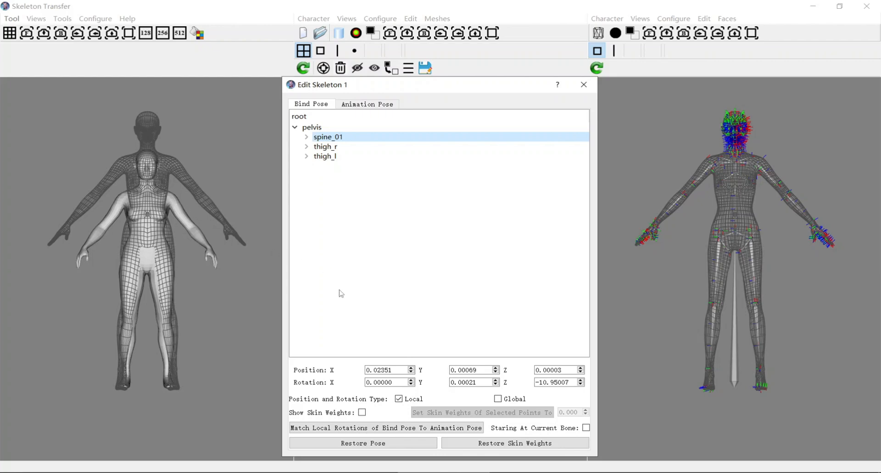
Match the local rotations of the target's bind pose to the animation pose, compare both poses, and close the skeleton editor
{"action": "left_click", "coordinate": [401, 427]}
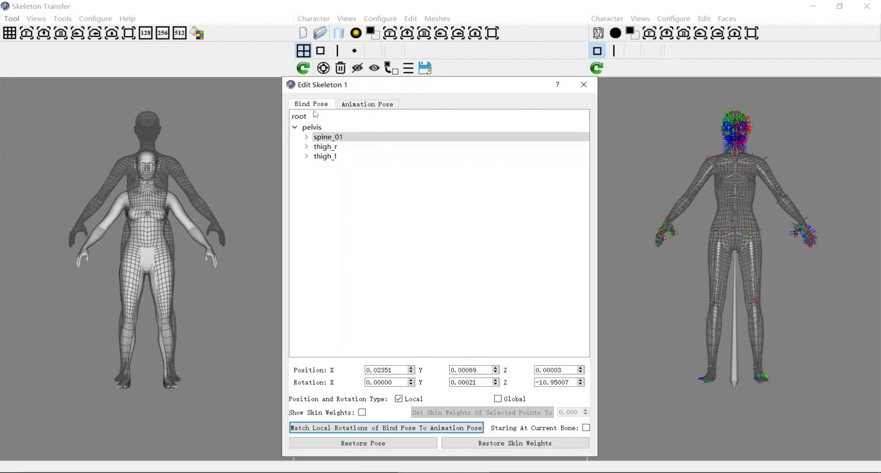
{"action": "left_click", "coordinate": [367, 104]}
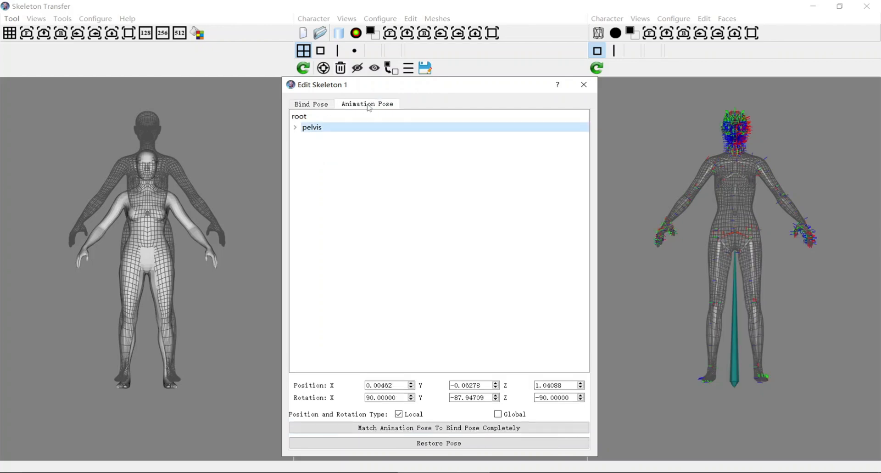
{"action": "left_click", "coordinate": [317, 107]}
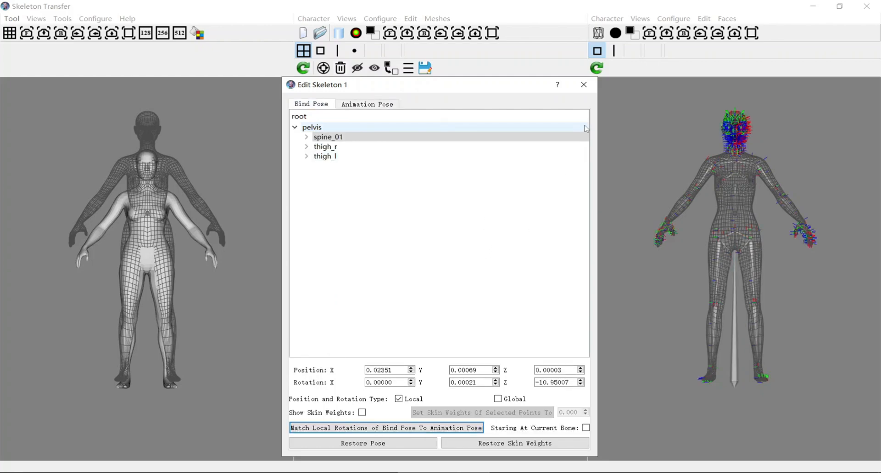
{"action": "left_click", "coordinate": [584, 86]}
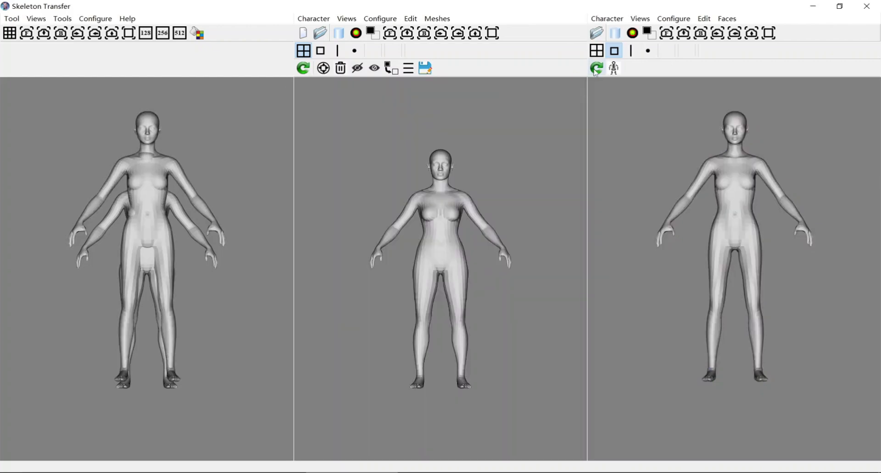
Save the target character as MD_Girl_Metahuman_0.avt in the Output/Assets/Character folder, replacing the existing file
{"action": "left_click", "coordinate": [599, 56]}
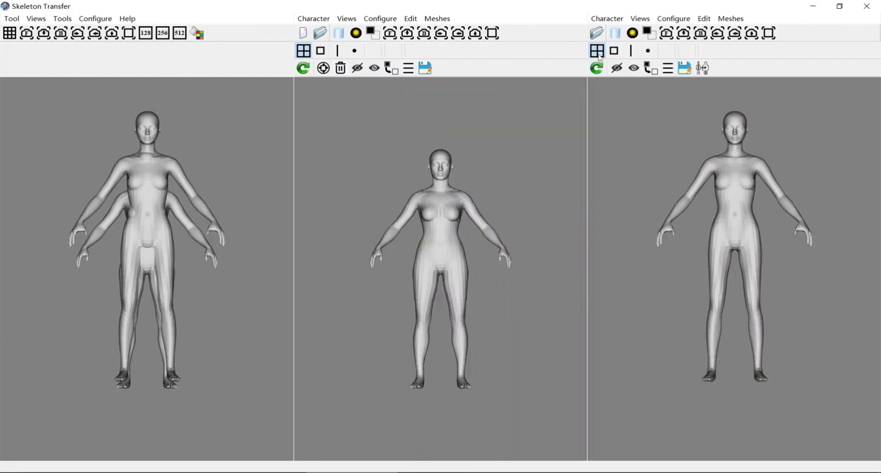
{"action": "left_click", "coordinate": [685, 69]}
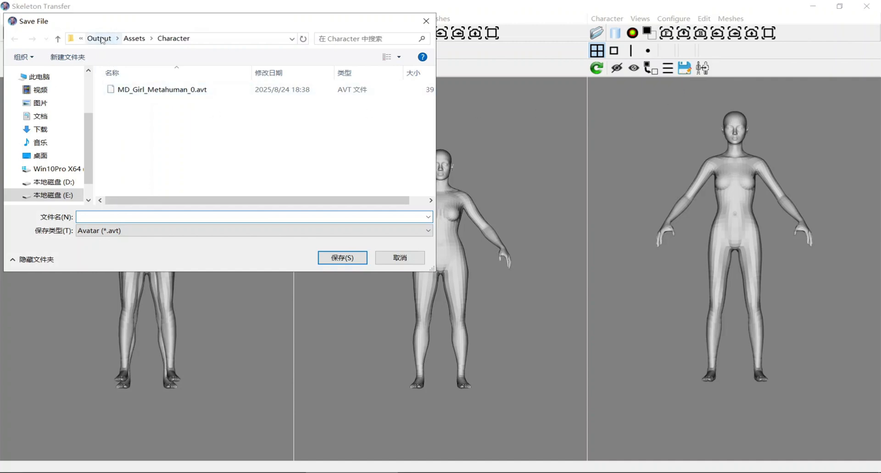
{"action": "left_click", "coordinate": [81, 39]}
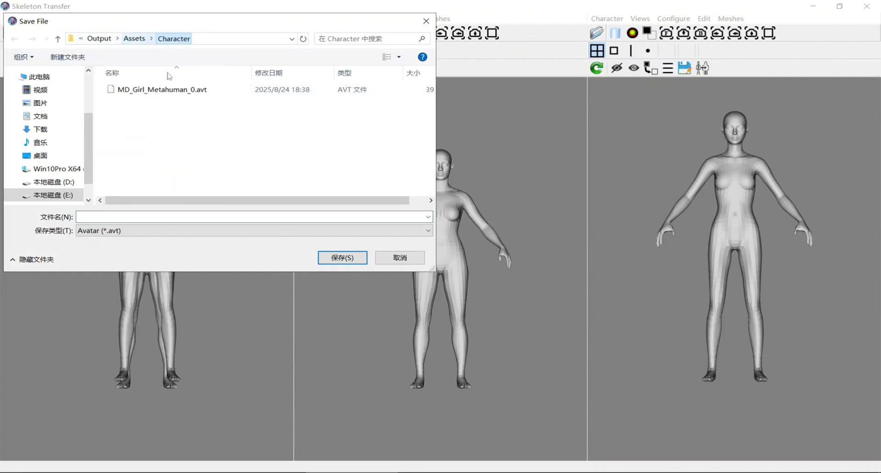
{"action": "left_click", "coordinate": [159, 92]}
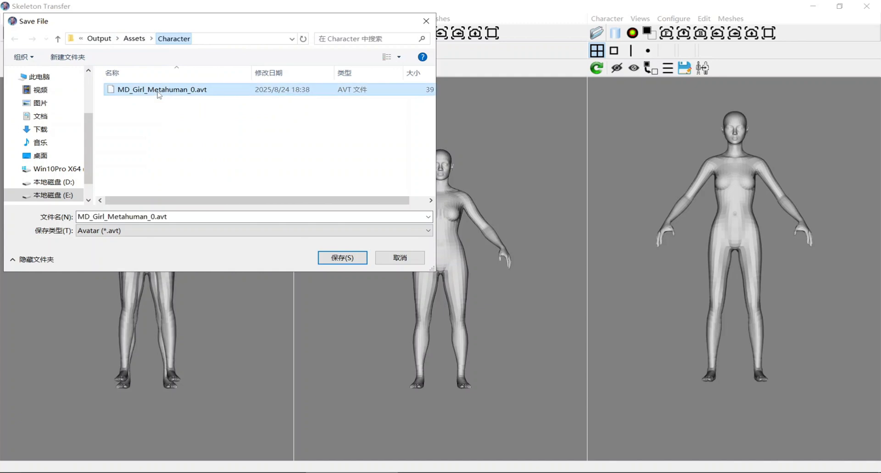
{"action": "left_click", "coordinate": [334, 259]}
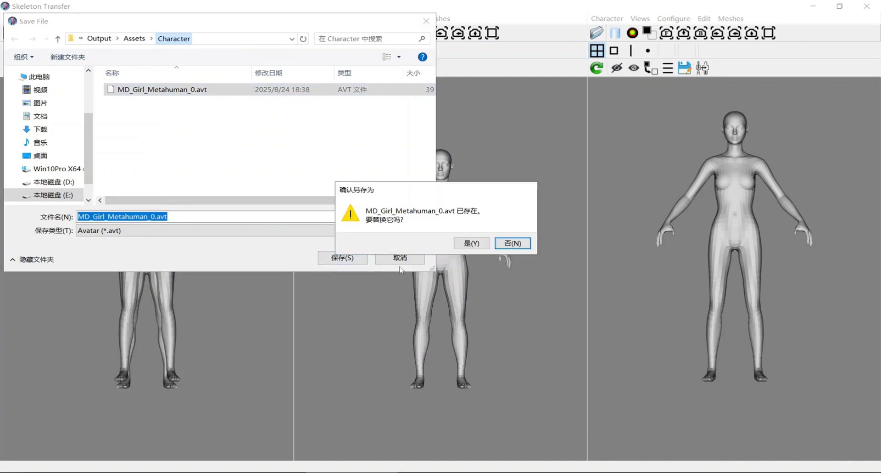
{"action": "left_click", "coordinate": [473, 244]}
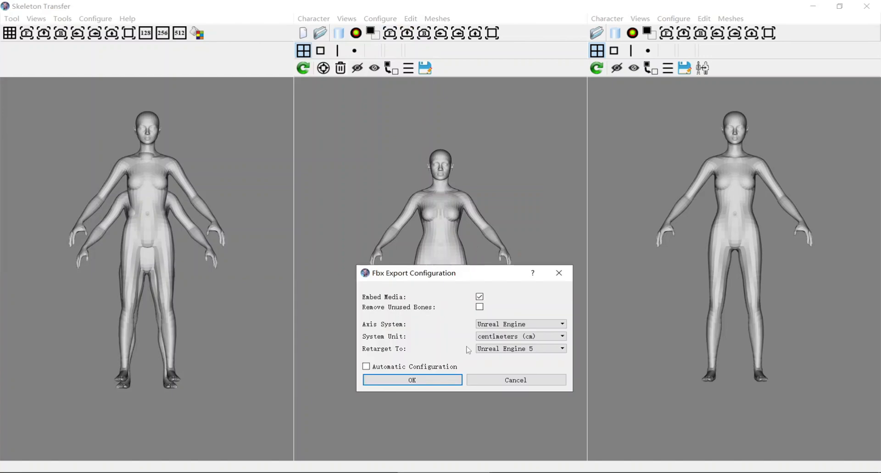
Complete the export with embedded media, Unreal Engine axes, centimeters, retargeting to Unreal Engine 5, and asset ID 0
{"action": "left_click", "coordinate": [445, 383]}
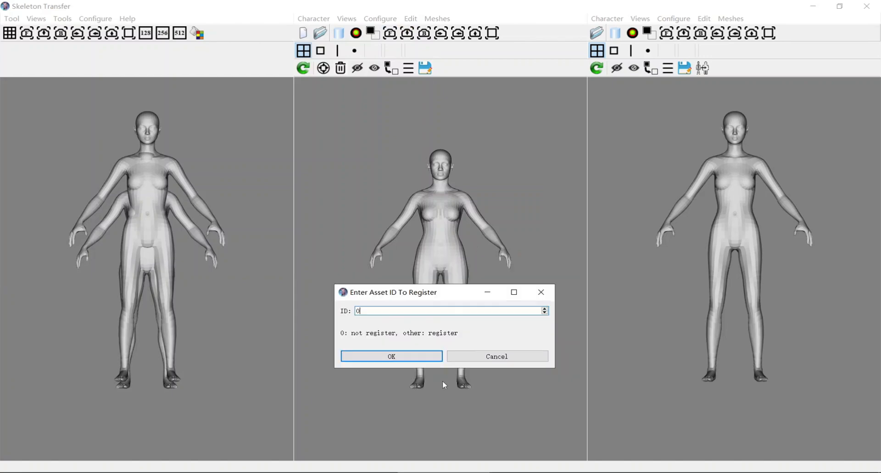
{"action": "left_click", "coordinate": [416, 359]}
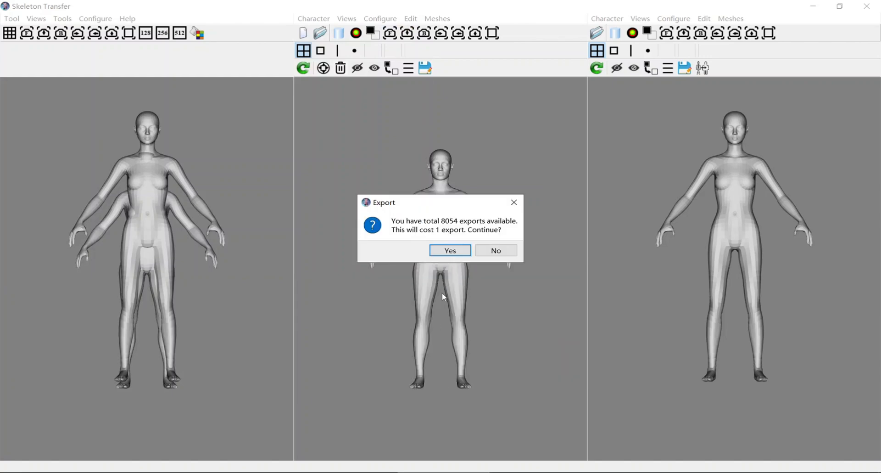
{"action": "left_click", "coordinate": [447, 252]}
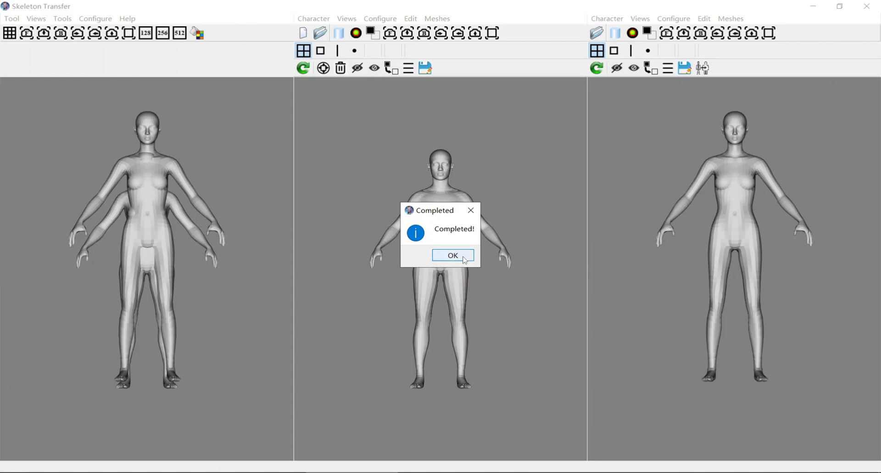
{"action": "left_click", "coordinate": [465, 260]}
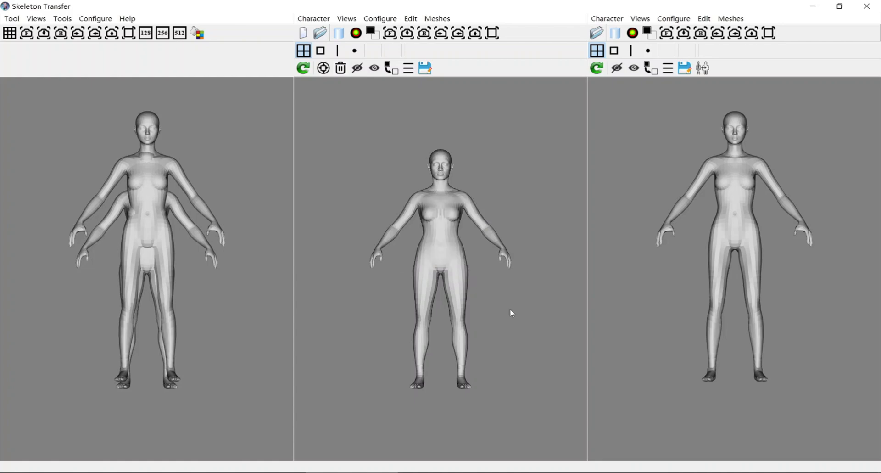